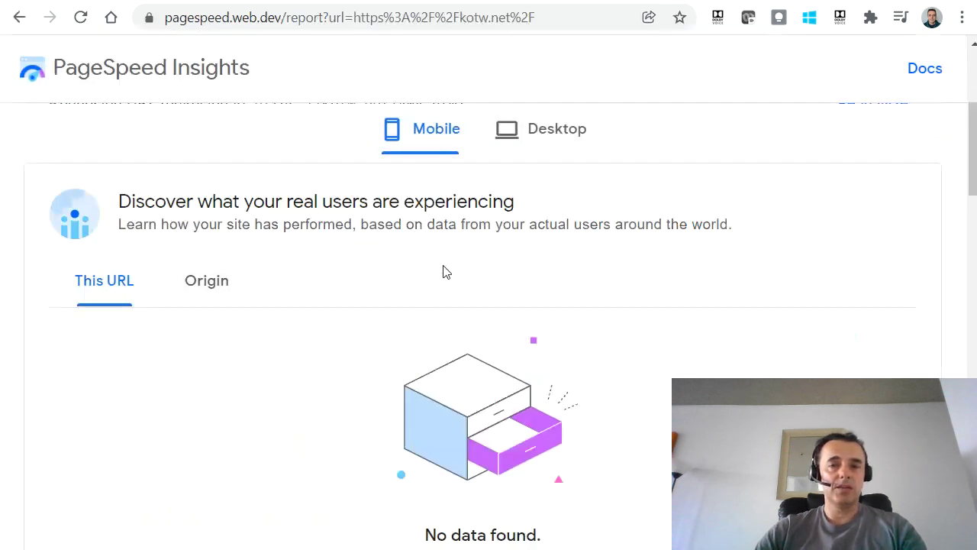
# Switch to the WordPress admin of kotw.net and open the page for adding new plugins
pyautogui.scroll(2, 443, 273)
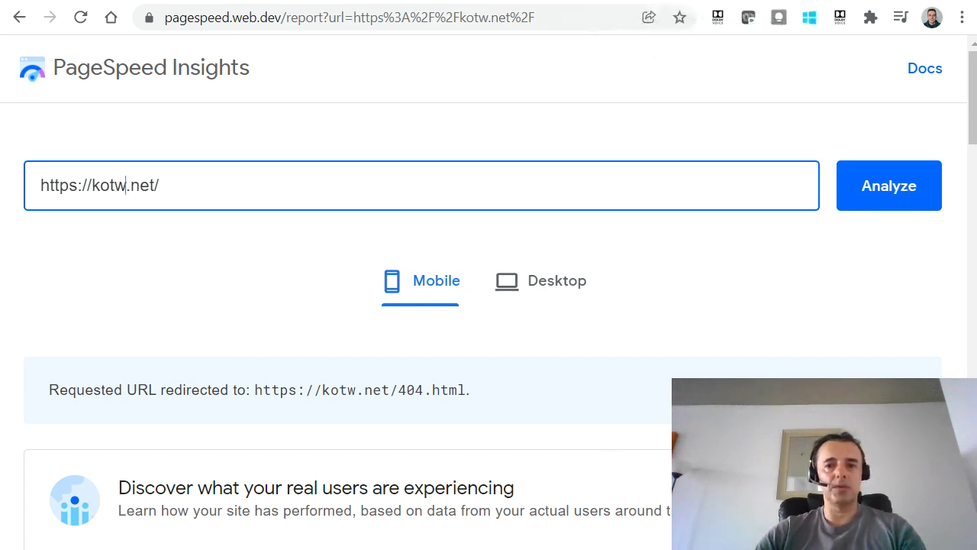
pyautogui.hotkey('ctrl', 'Tab')
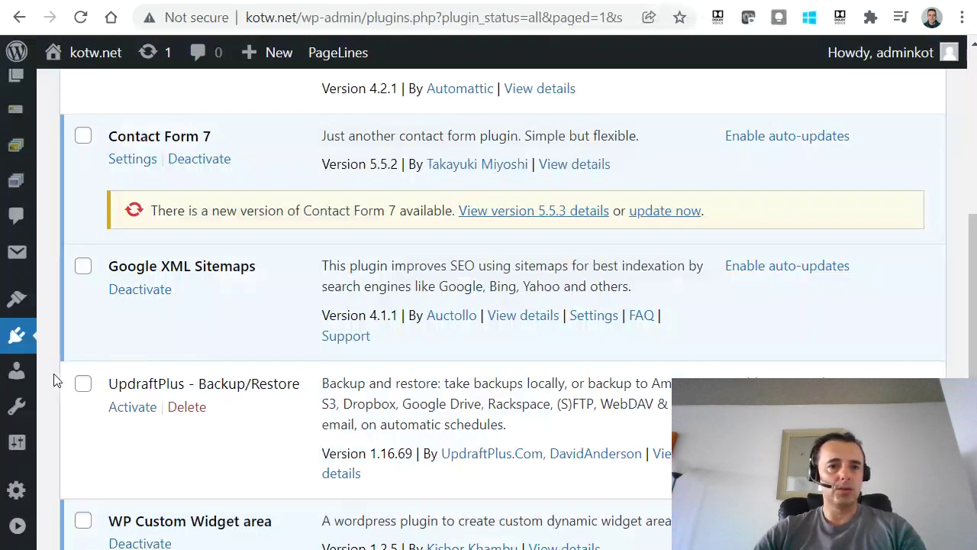
pyautogui.moveTo(25, 348)
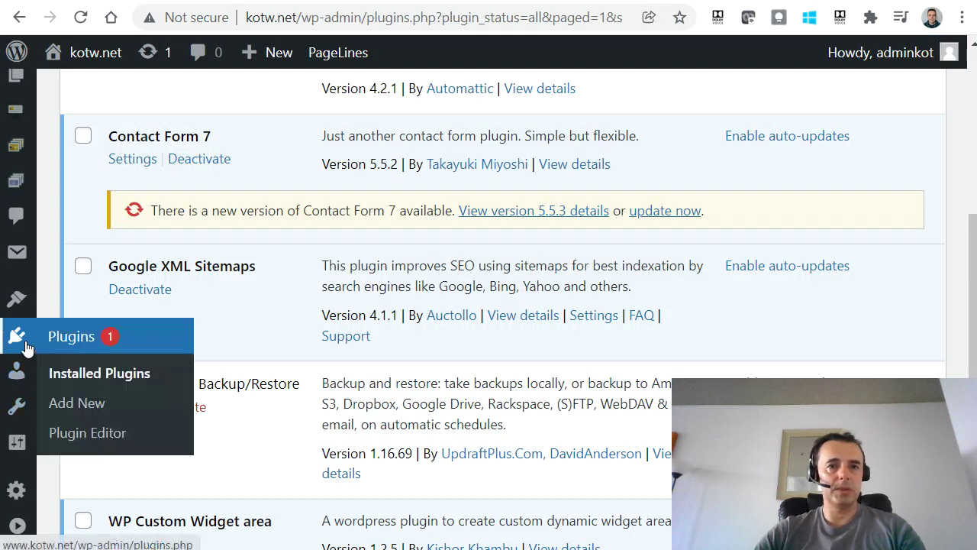
pyautogui.click(84, 405)
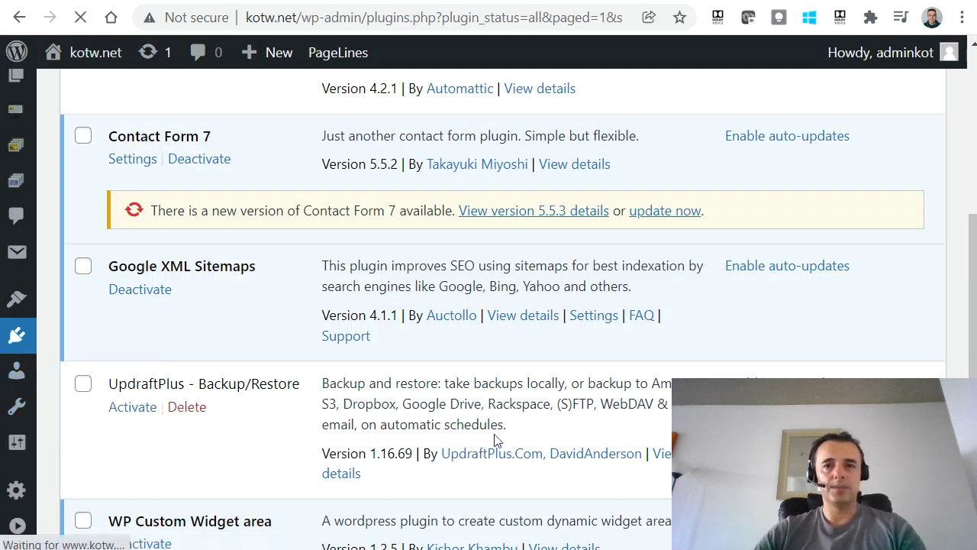
# Search the plugins for "wp optimize", and install and activate WP-Optimize – Cache, Clean, Compress
pyautogui.click(672, 173)
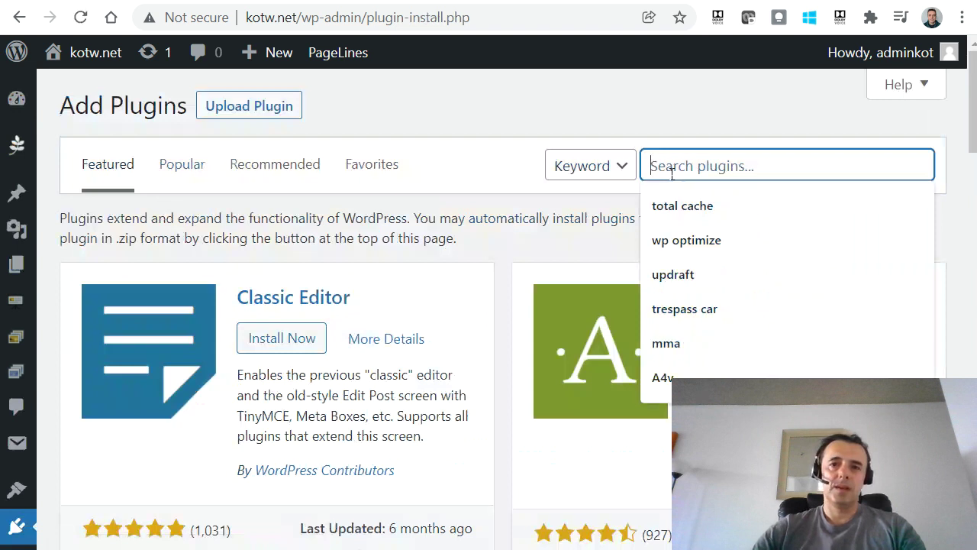
pyautogui.write('wp')
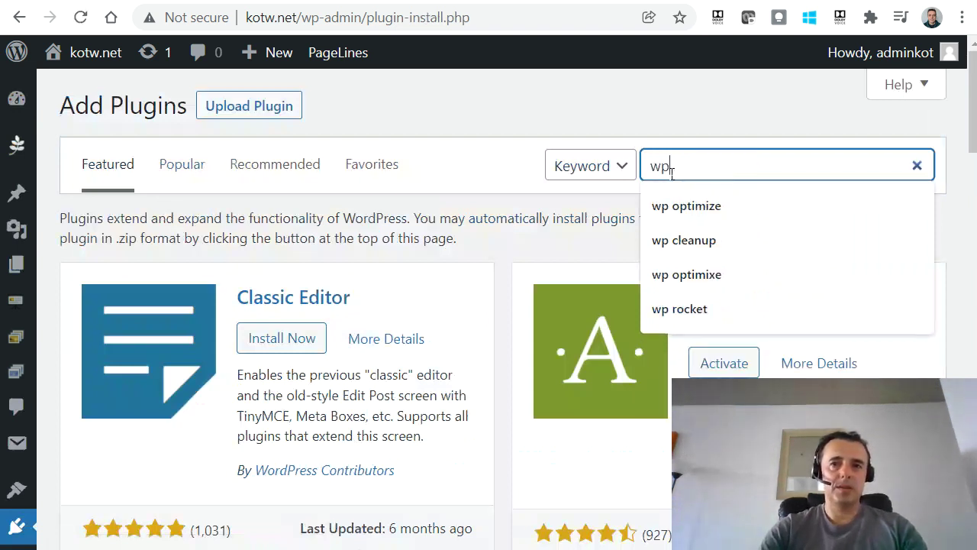
pyautogui.write(' po')
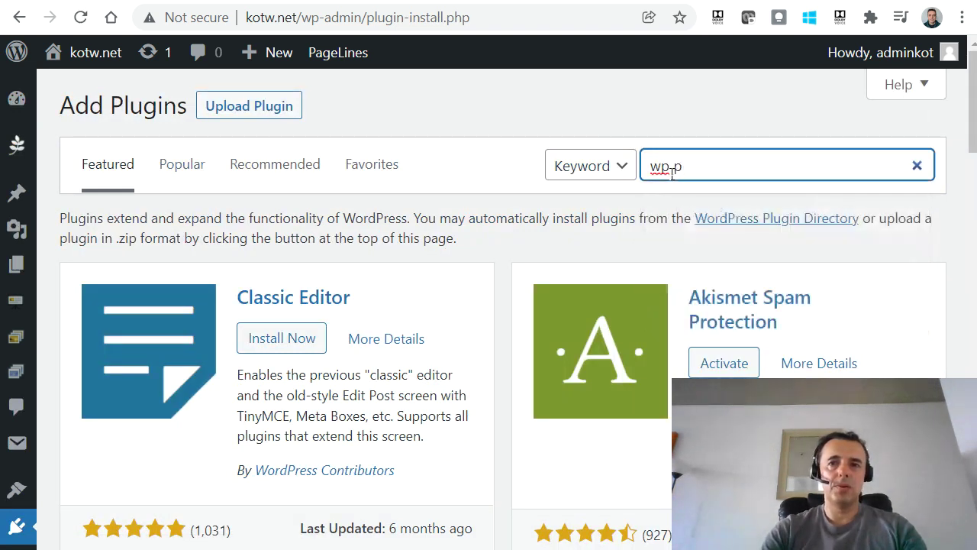
pyautogui.press('BackSpace')
pyautogui.write('optimize')
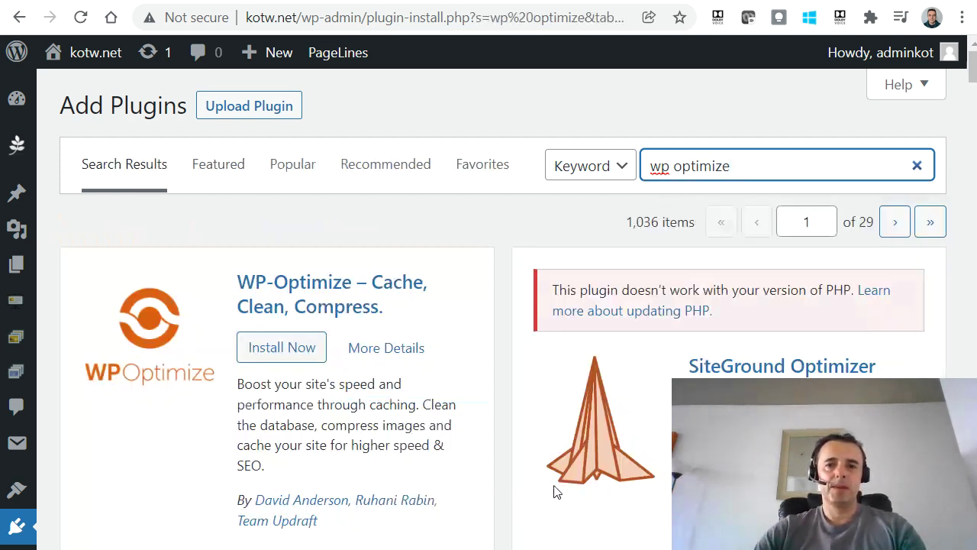
pyautogui.click(282, 353)
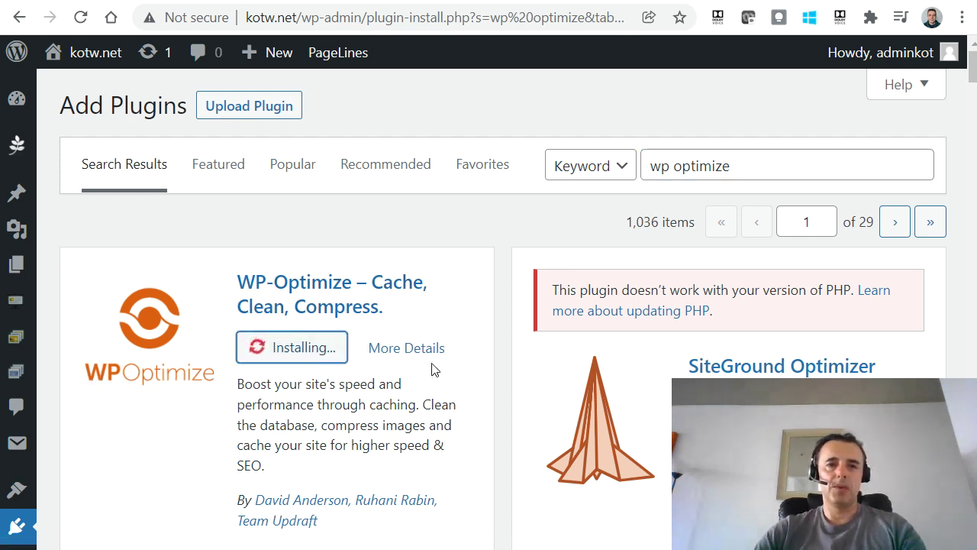
pyautogui.click(259, 349)
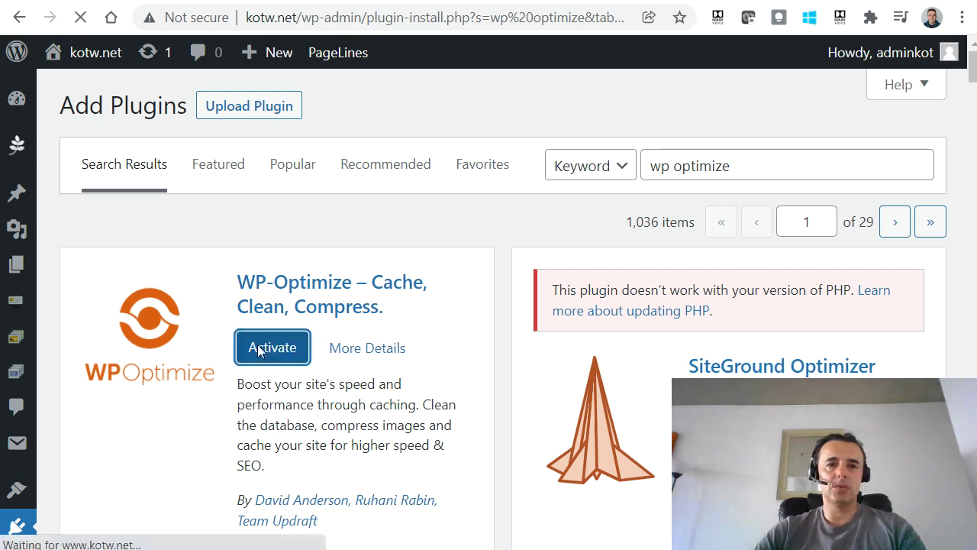
# Search the plugins for "updraft" and activate the UpdraftPlus WordPress Backup Plugin
pyautogui.click(701, 172)
pyautogui.doubleClick(701, 173)
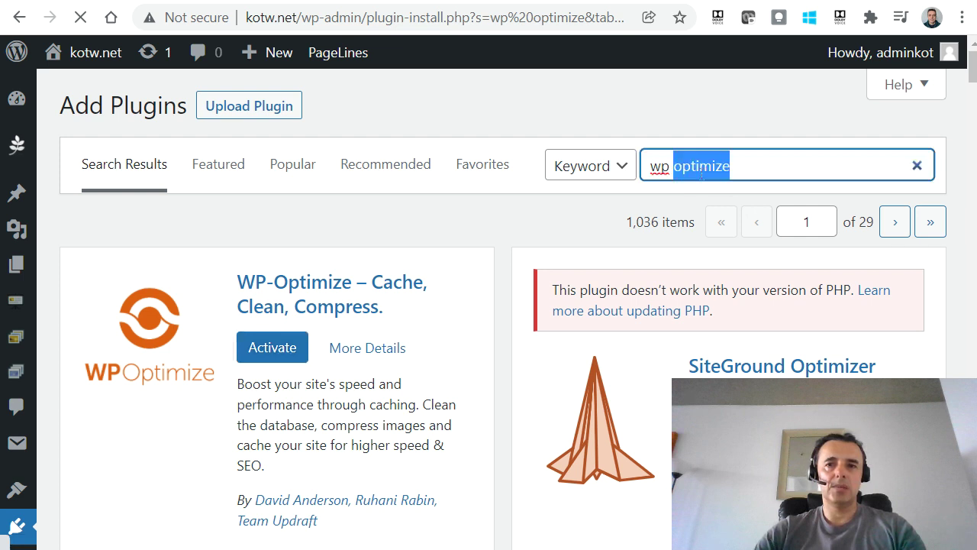
pyautogui.hotkey('ctrl', 'a')
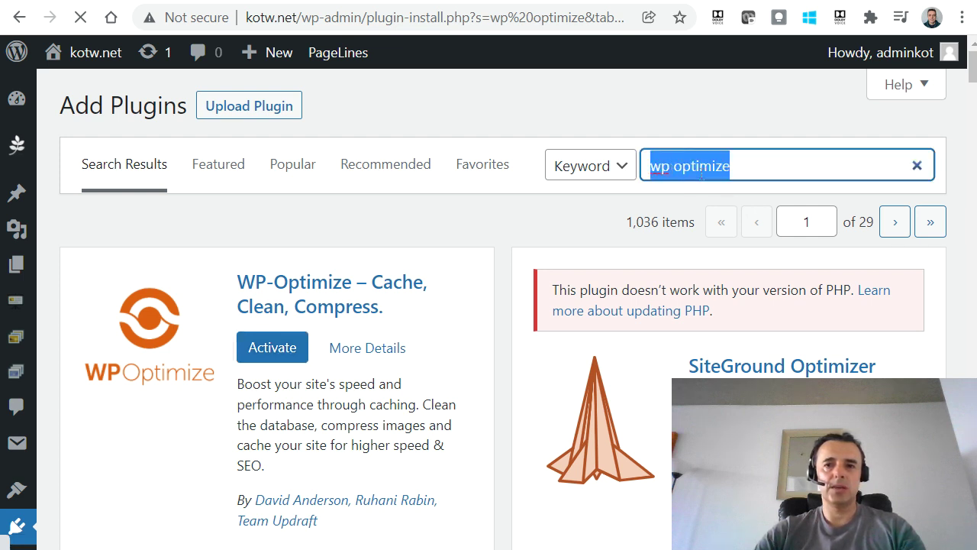
pyautogui.write('updraft')
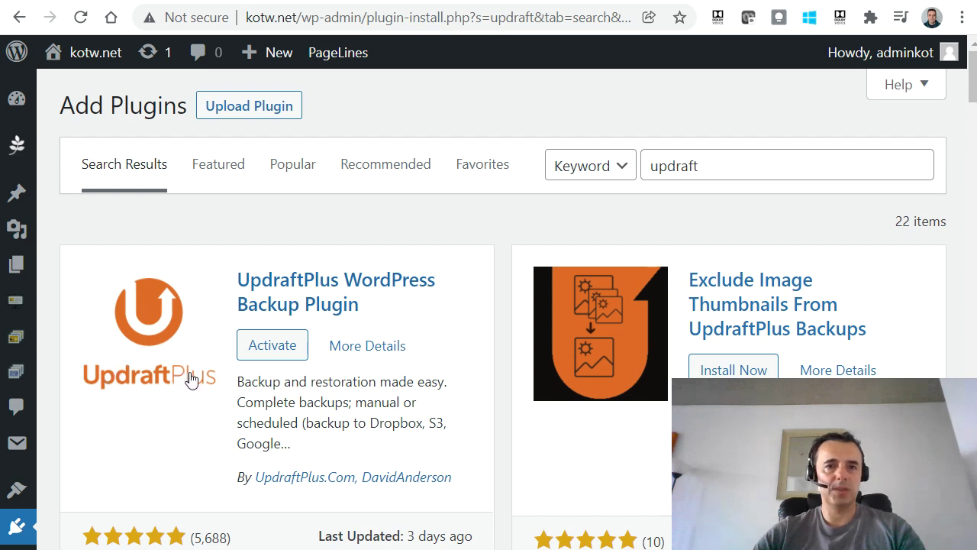
pyautogui.click(273, 348)
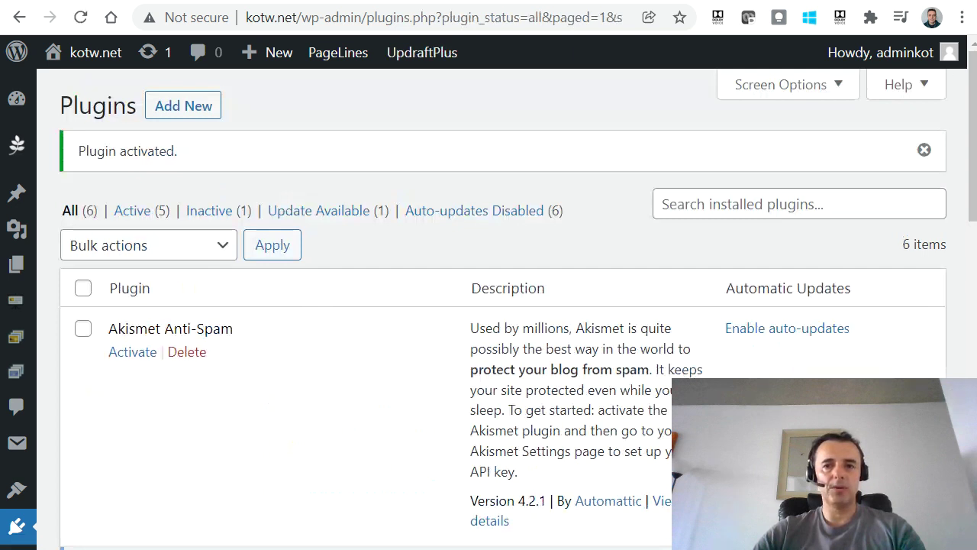
# Open the settings of UpdraftPlus - Backup/Restore from the list of installed plugins
pyautogui.scroll(-8, 847, 309)
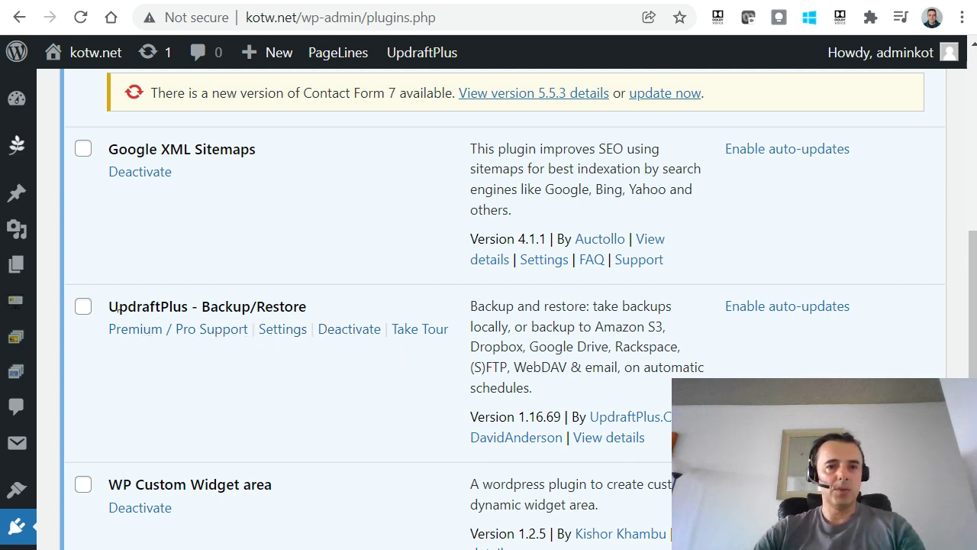
pyautogui.moveTo(15, 526)
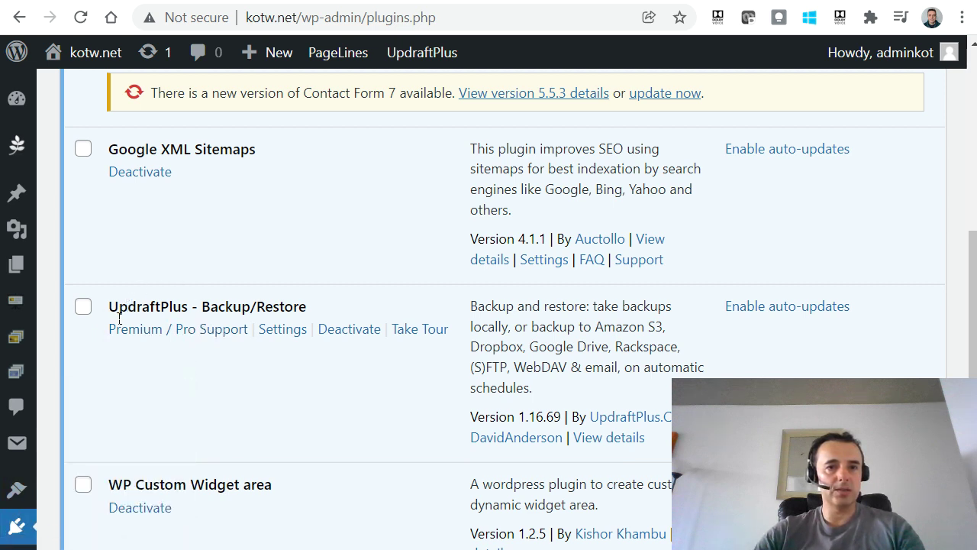
pyautogui.moveTo(119, 315); pyautogui.dragTo(200, 313)
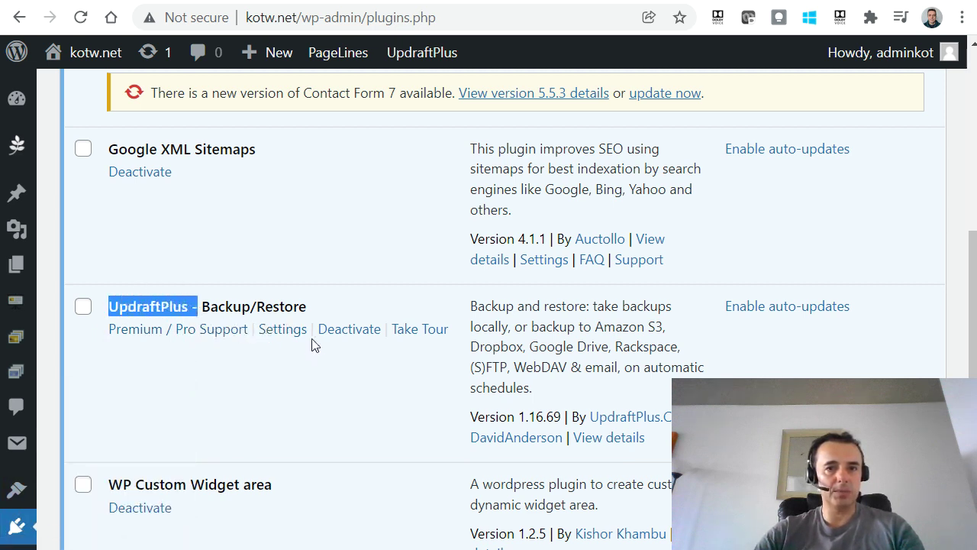
pyautogui.click(280, 331)
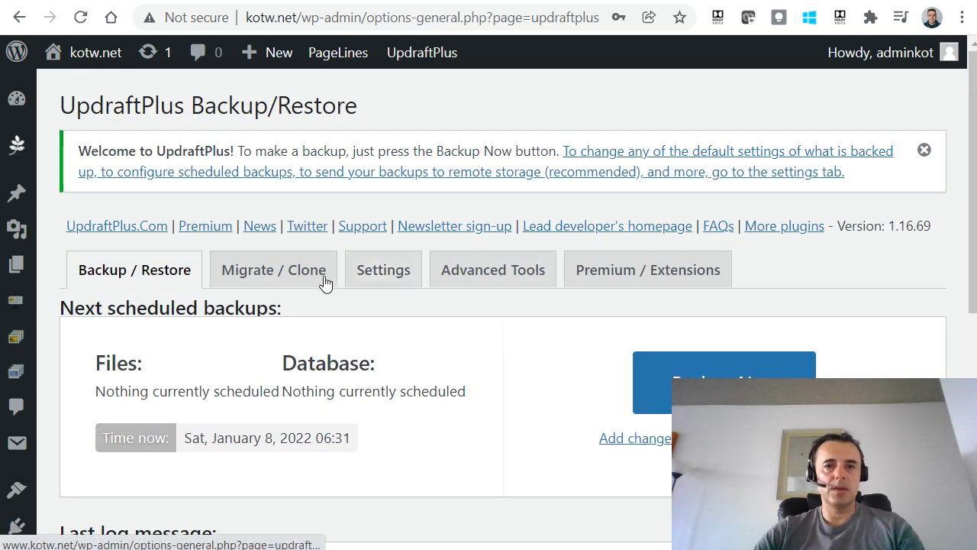
# Choose Google Drive as the remote storage in the UpdraftPlus backup settings
pyautogui.click(371, 278)
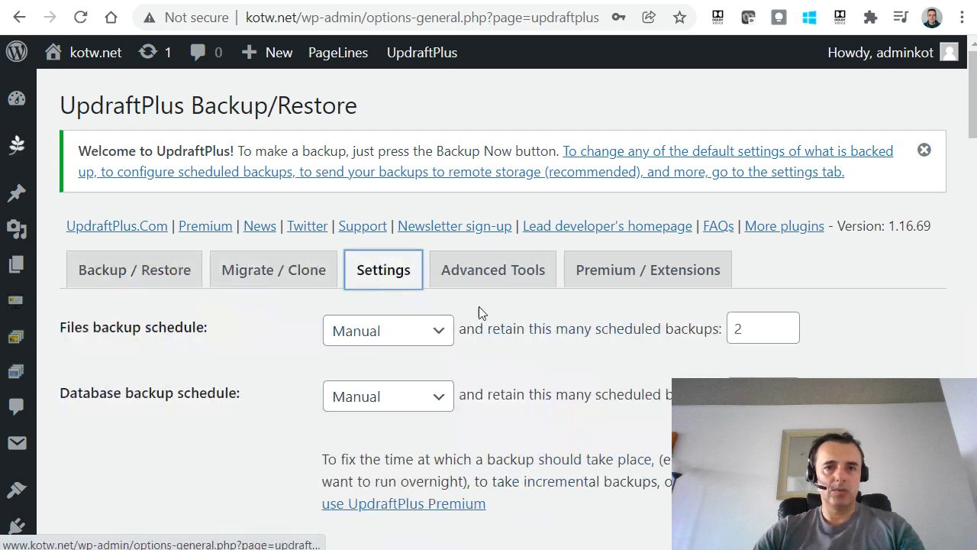
pyautogui.scroll(-6, 536, 344)
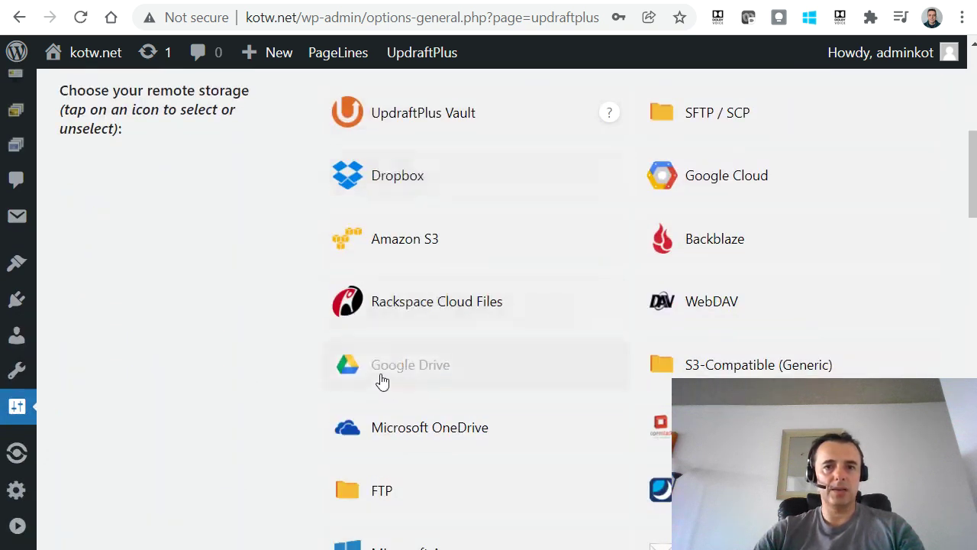
pyautogui.click(424, 376)
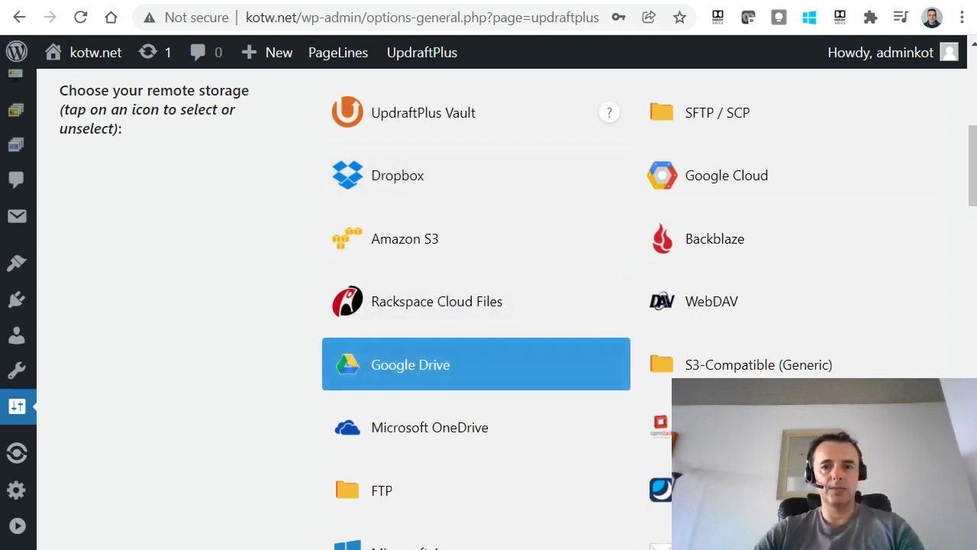
pyautogui.scroll(-15, 483, 402)
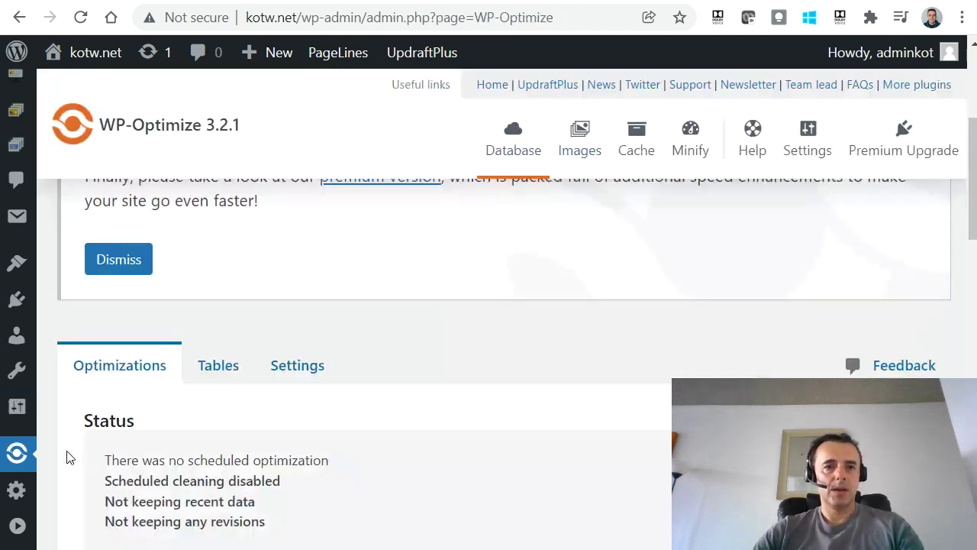
# Open the list of database optimizations in WP-Optimize
pyautogui.moveTo(17, 454)
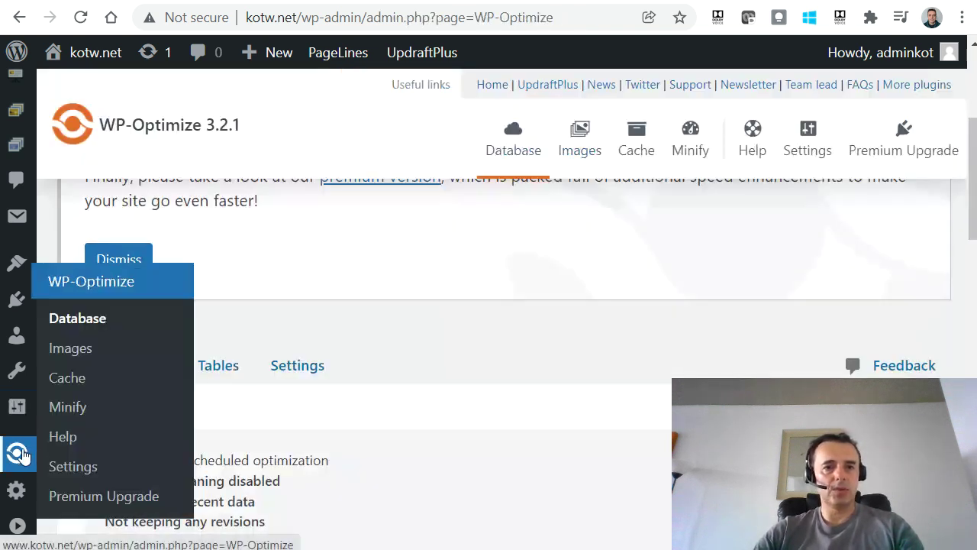
pyautogui.click(77, 319)
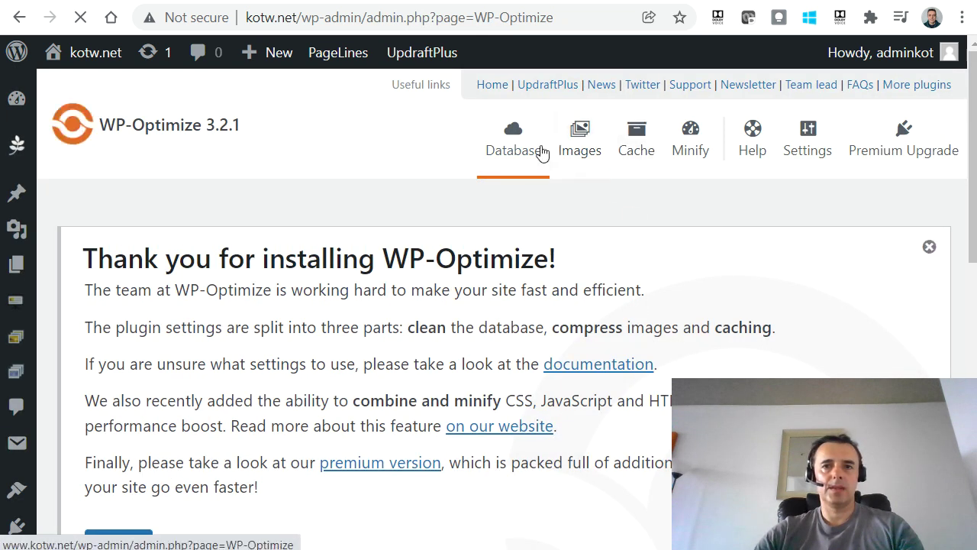
pyautogui.scroll(-3, 386, 285)
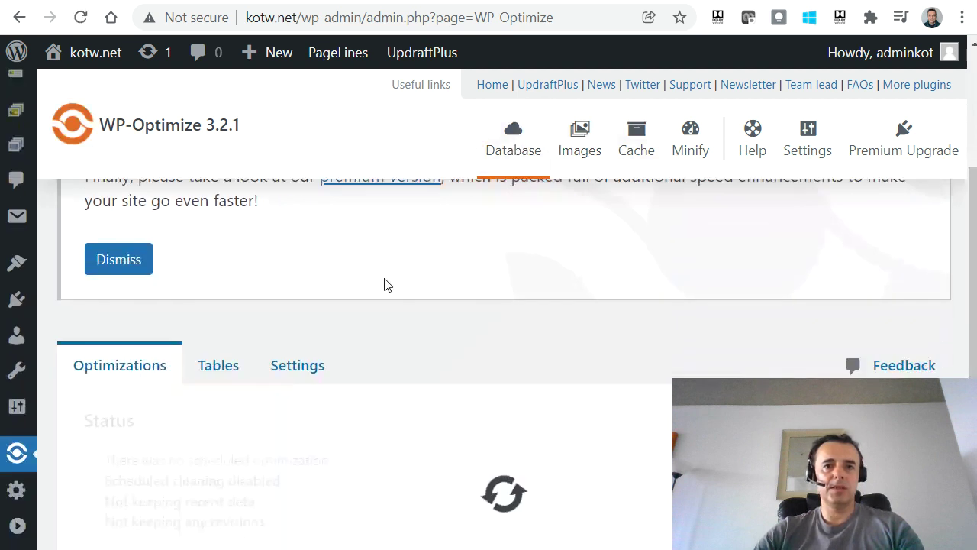
pyautogui.scroll(-4, 390, 282)
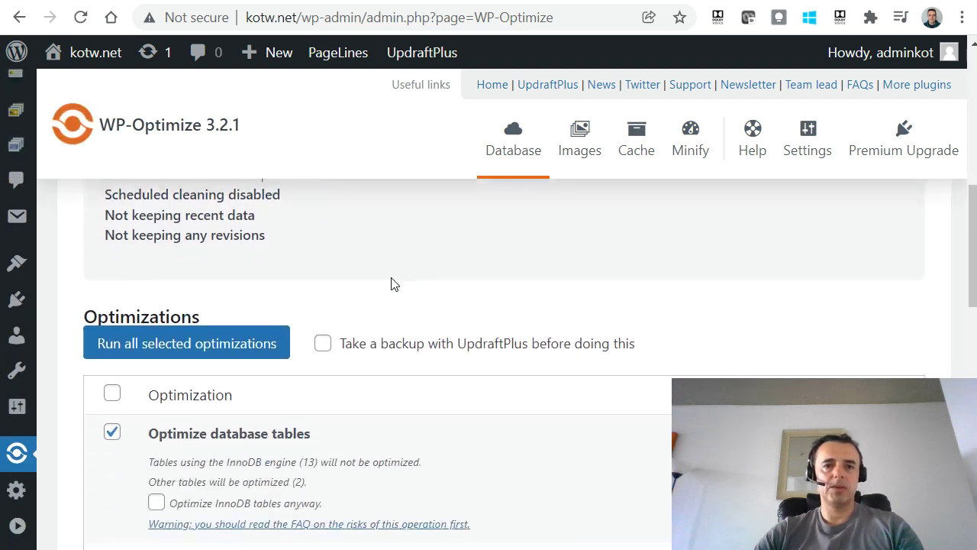
# Select all database optimizations, including optimizing InnoDB tables anyway and removing all transient options, not only expired ones
pyautogui.click(113, 298)
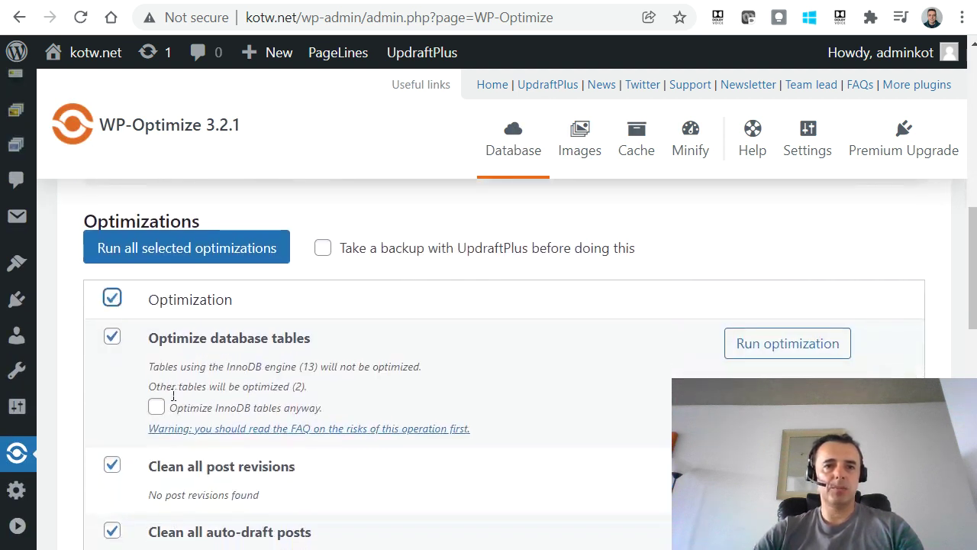
pyautogui.click(156, 405)
pyautogui.scroll(-5, 289, 408)
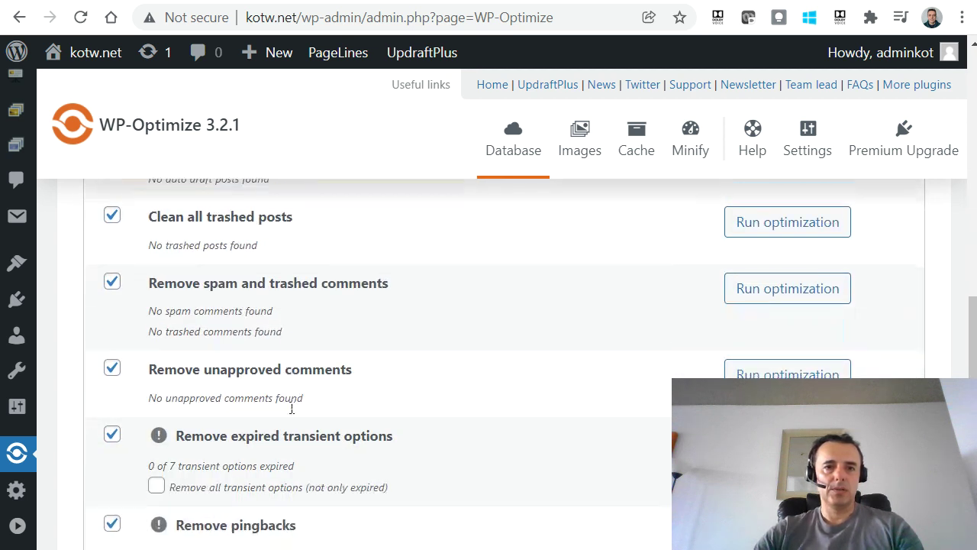
pyautogui.click(155, 486)
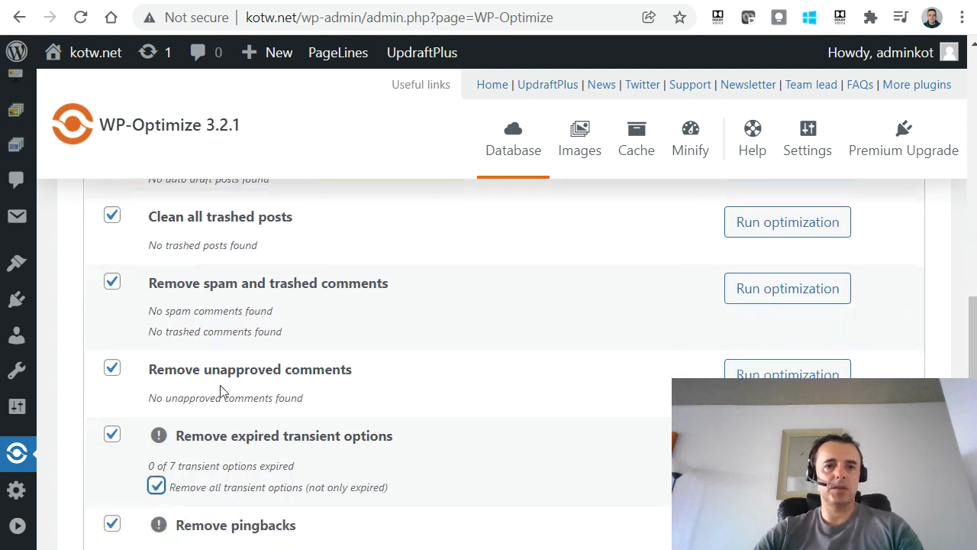
# Enable taking a backup with UpdraftPlus beforehand and run all selected optimizations
pyautogui.scroll(-3, 220, 385)
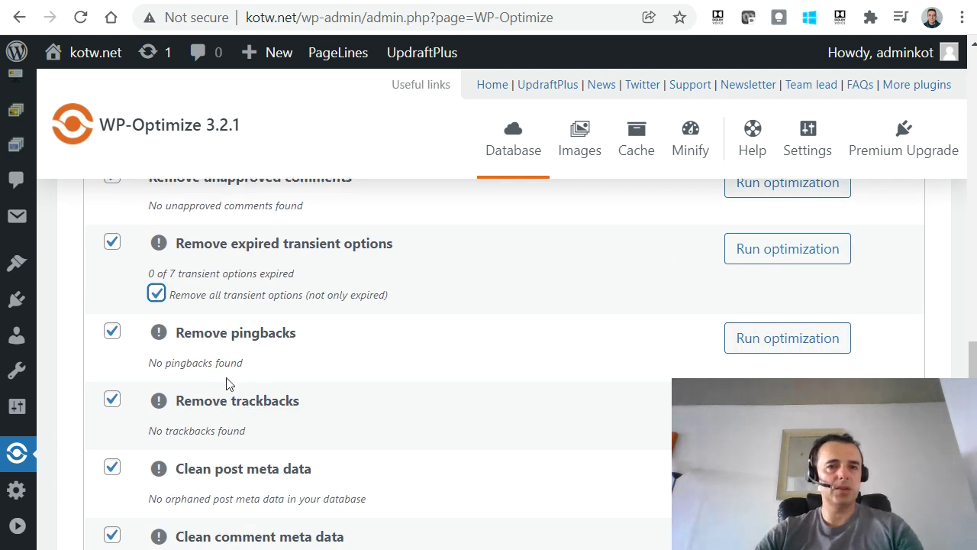
pyautogui.scroll(-3, 226, 383)
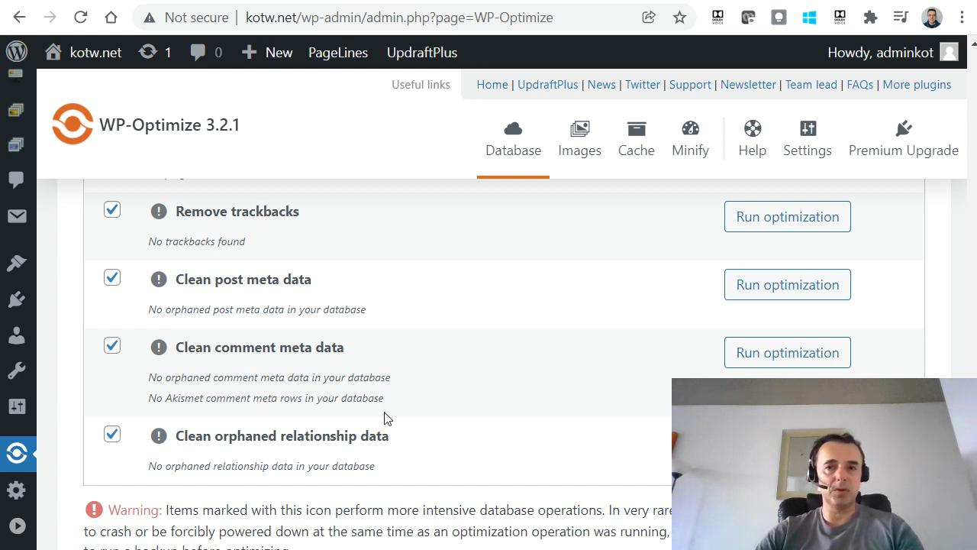
pyautogui.scroll(4, 365, 394)
pyautogui.scroll(3, 357, 374)
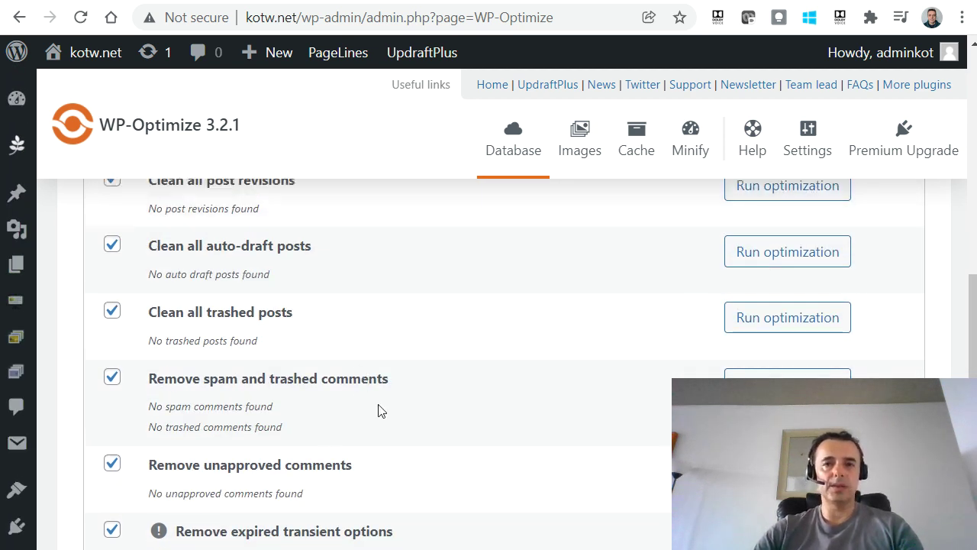
pyautogui.scroll(5, 386, 369)
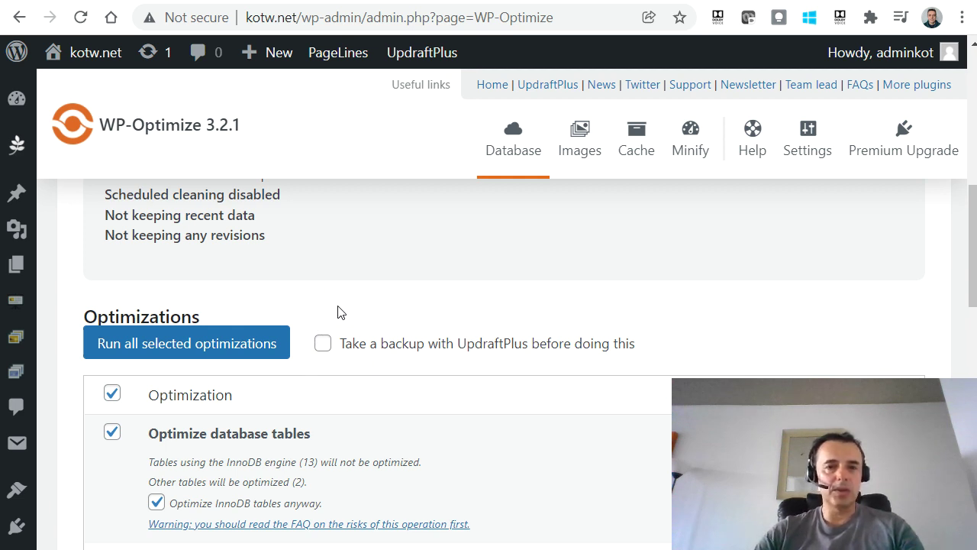
pyautogui.click(345, 348)
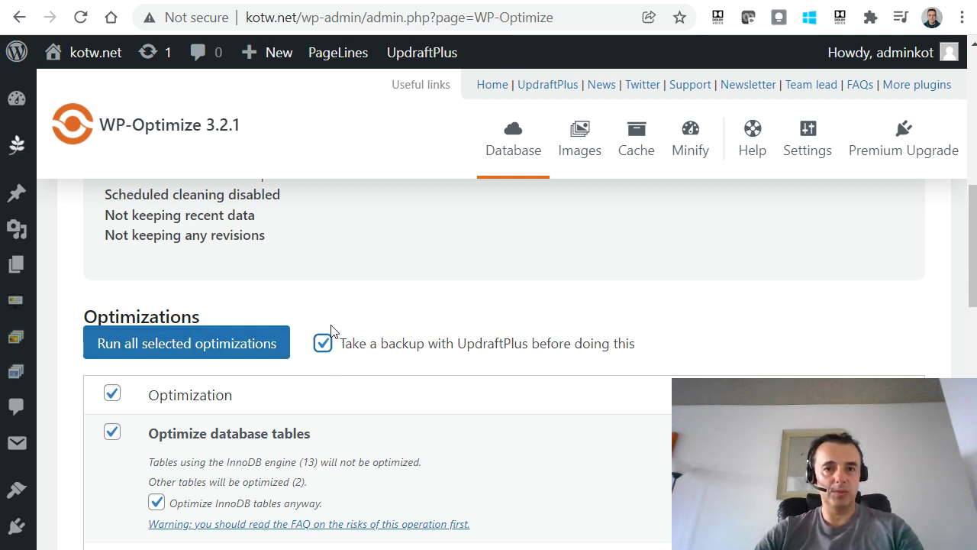
pyautogui.click(175, 347)
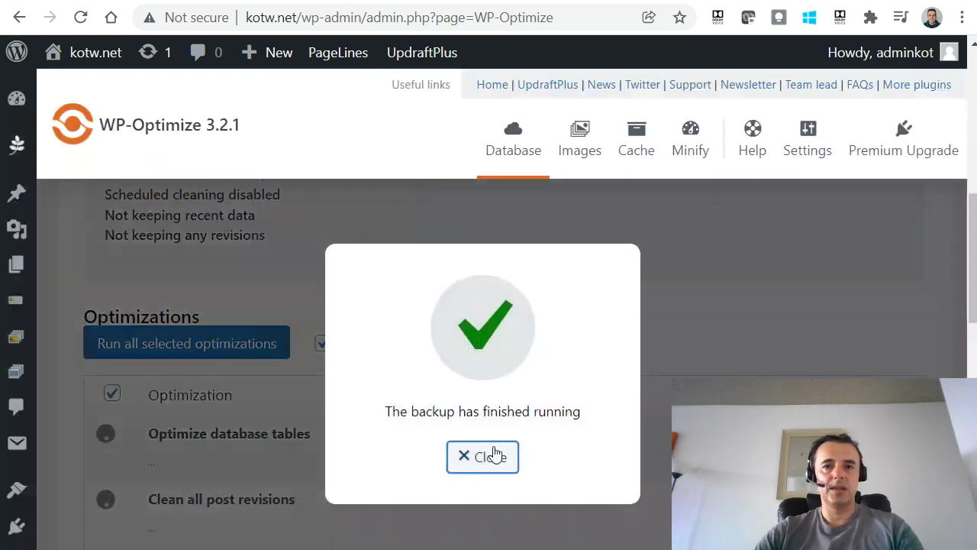
# Dismiss the backup dialog and review the outcome reported for each database optimization in the WP-Optimize list
pyautogui.click(495, 458)
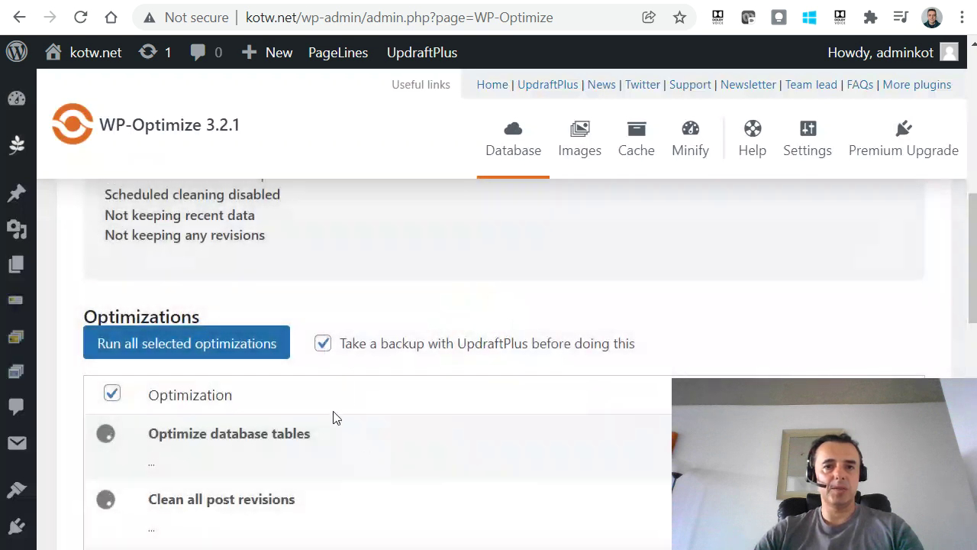
pyautogui.scroll(-4, 331, 394)
pyautogui.scroll(3, 328, 367)
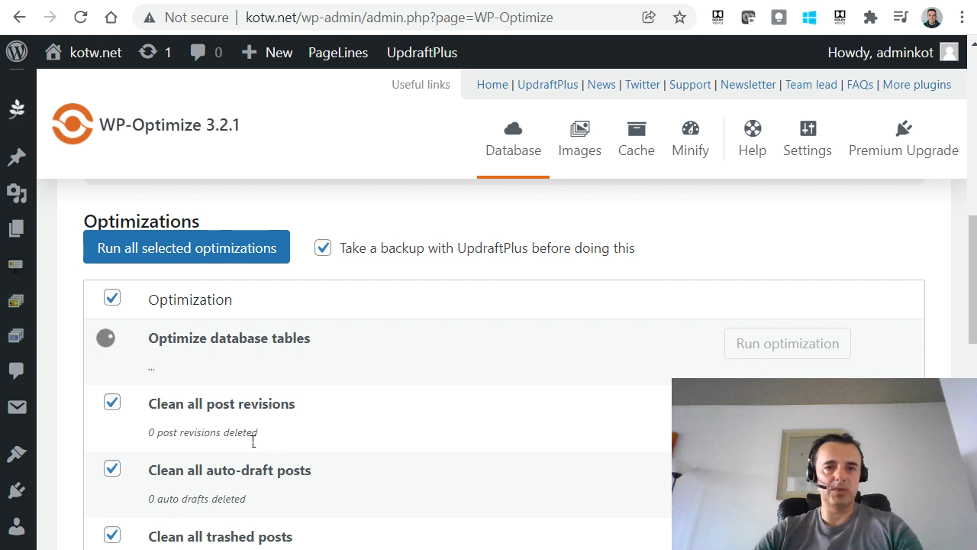
pyautogui.scroll(-1, 253, 441)
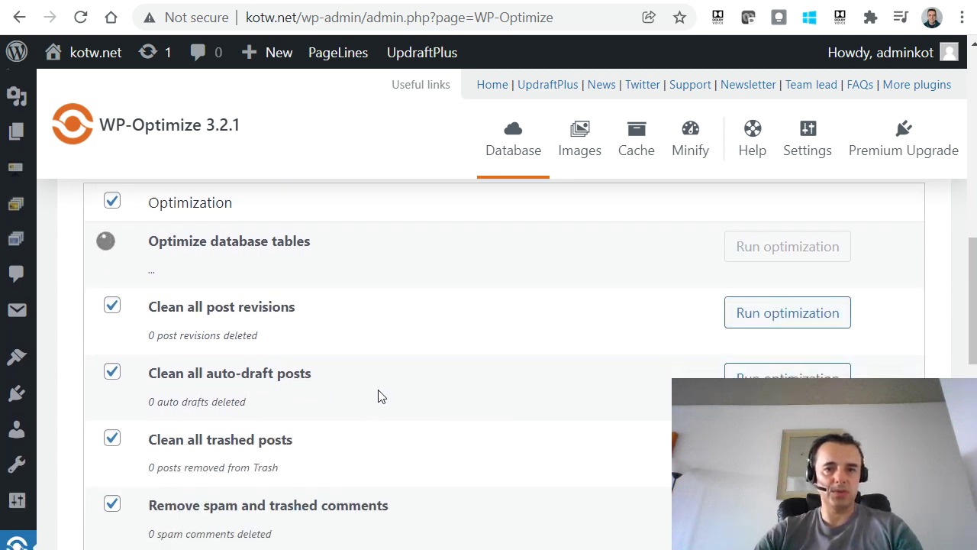
pyautogui.scroll(-1, 382, 396)
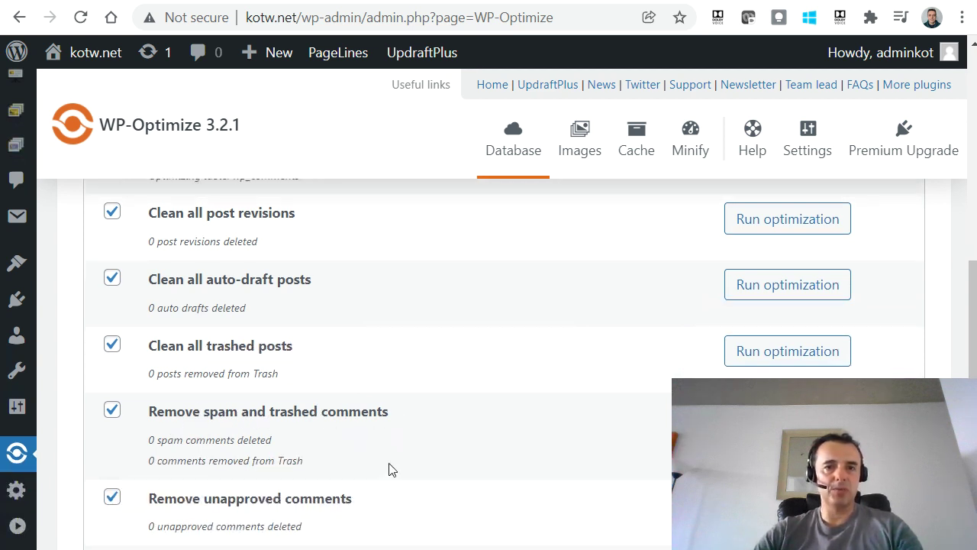
pyautogui.scroll(2, 413, 440)
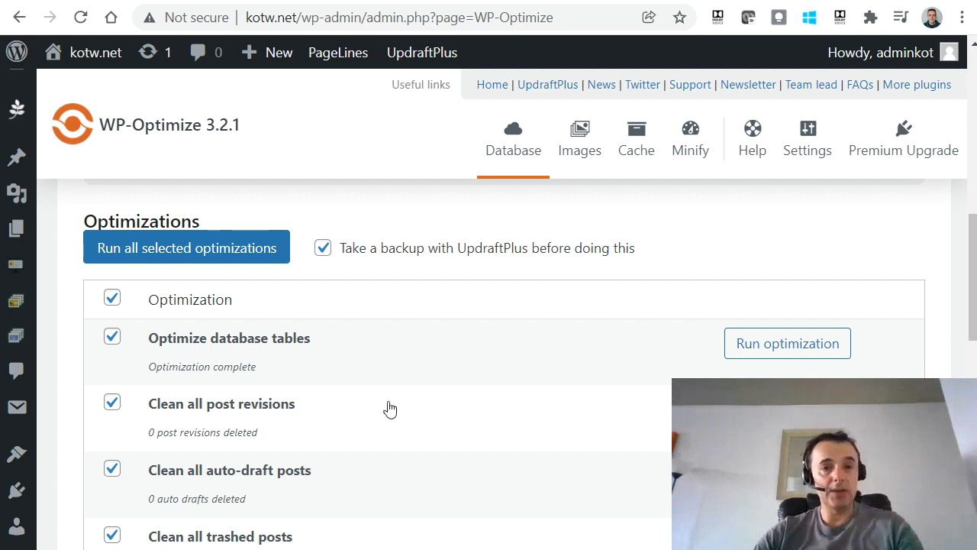
pyautogui.scroll(-7, 388, 407)
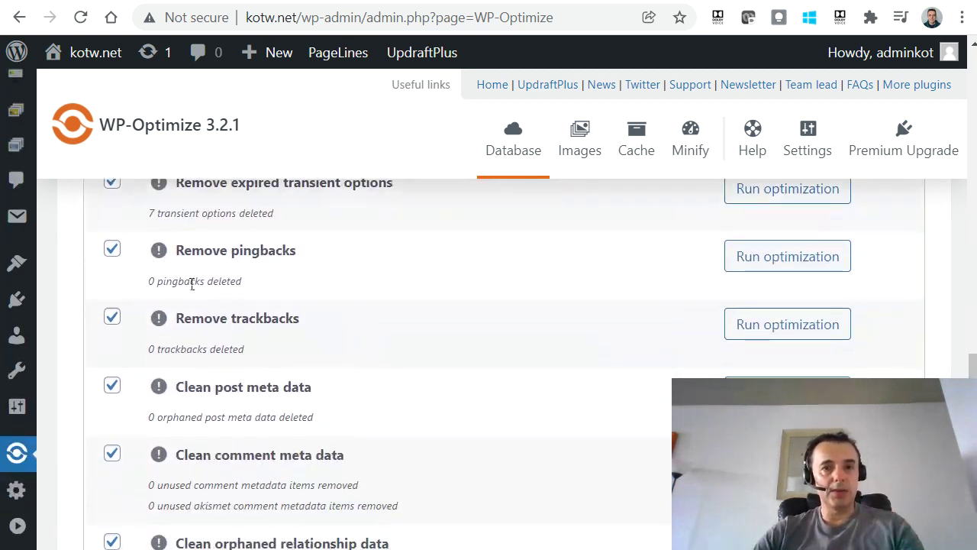
pyautogui.scroll(10, 183, 395)
pyautogui.scroll(4, 240, 381)
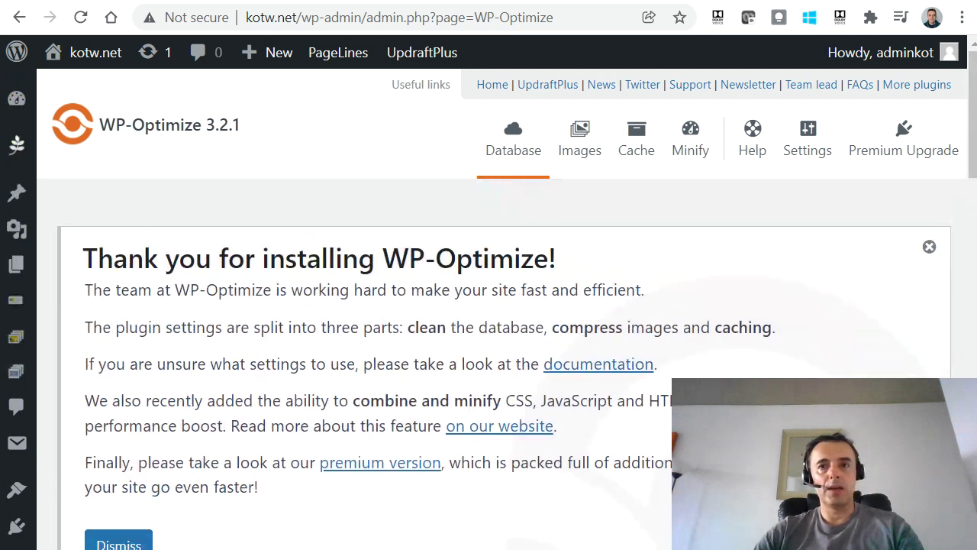
pyautogui.hotkey('ctrl', 'Tab')
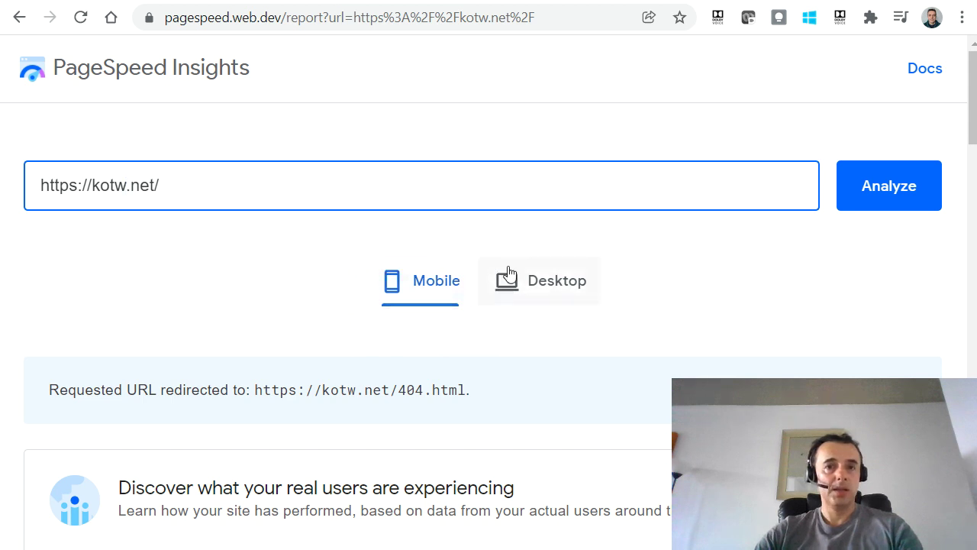
pyautogui.click(900, 193)
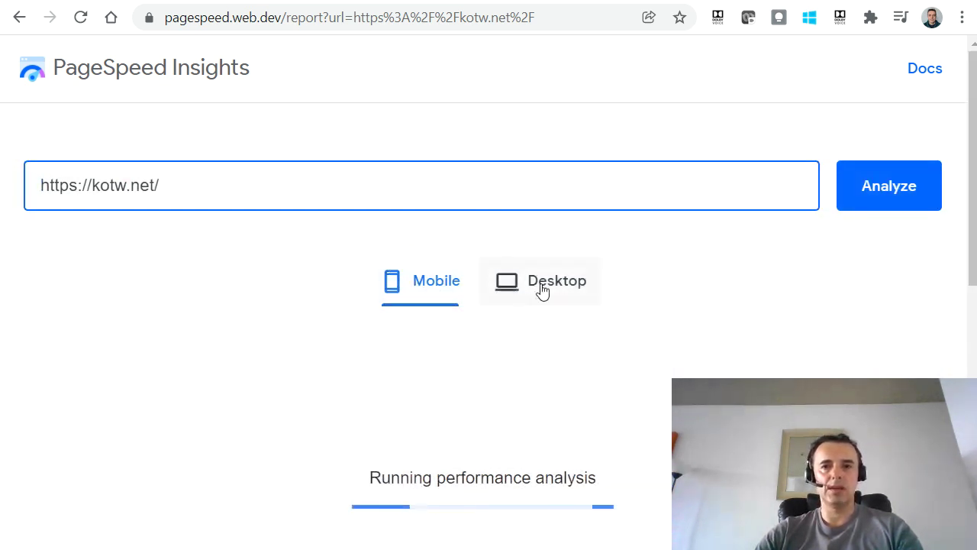
pyautogui.moveTo(754, 416)
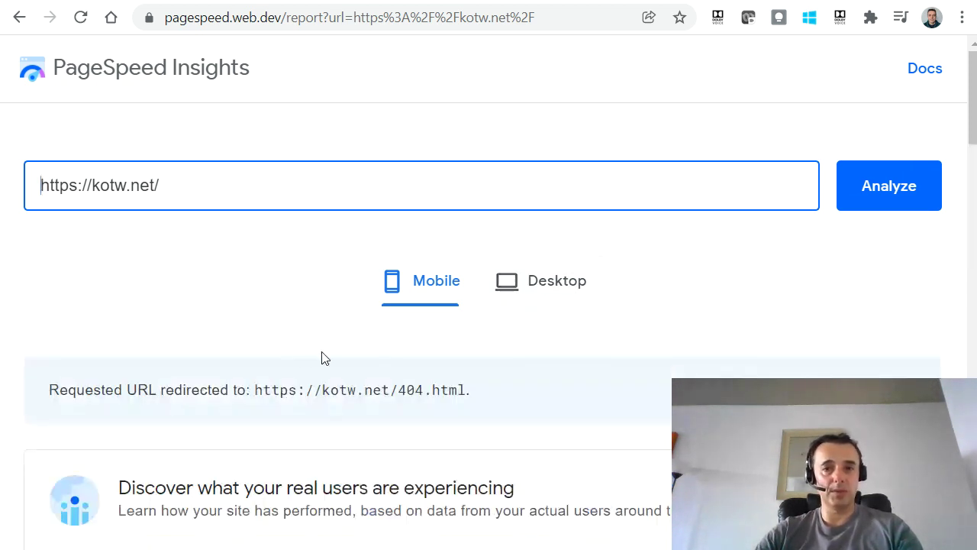
pyautogui.scroll(-5, 327, 489)
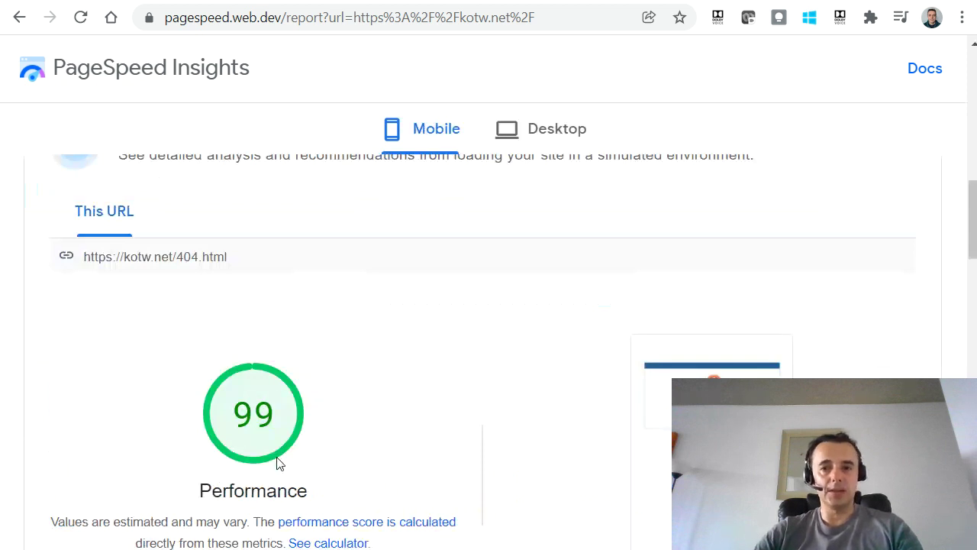
pyautogui.scroll(-3, 344, 404)
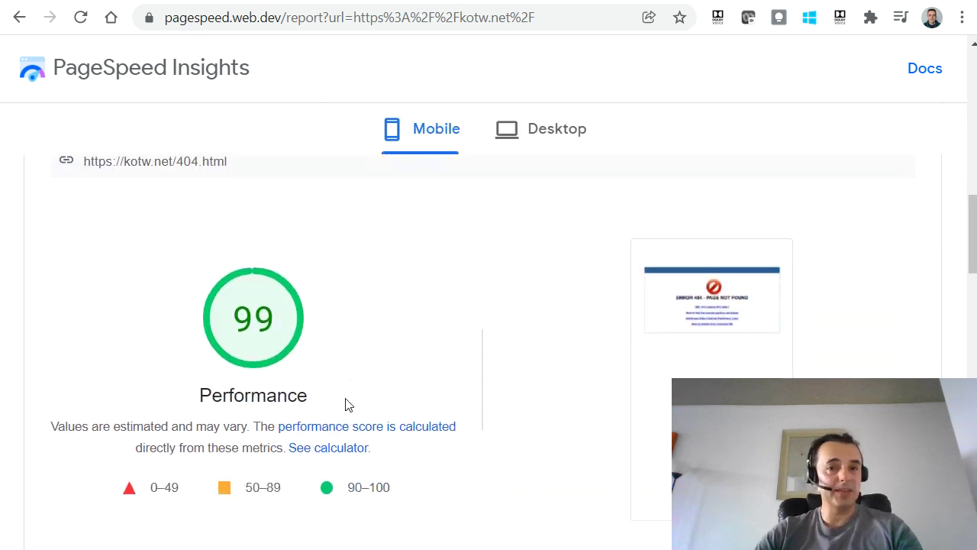